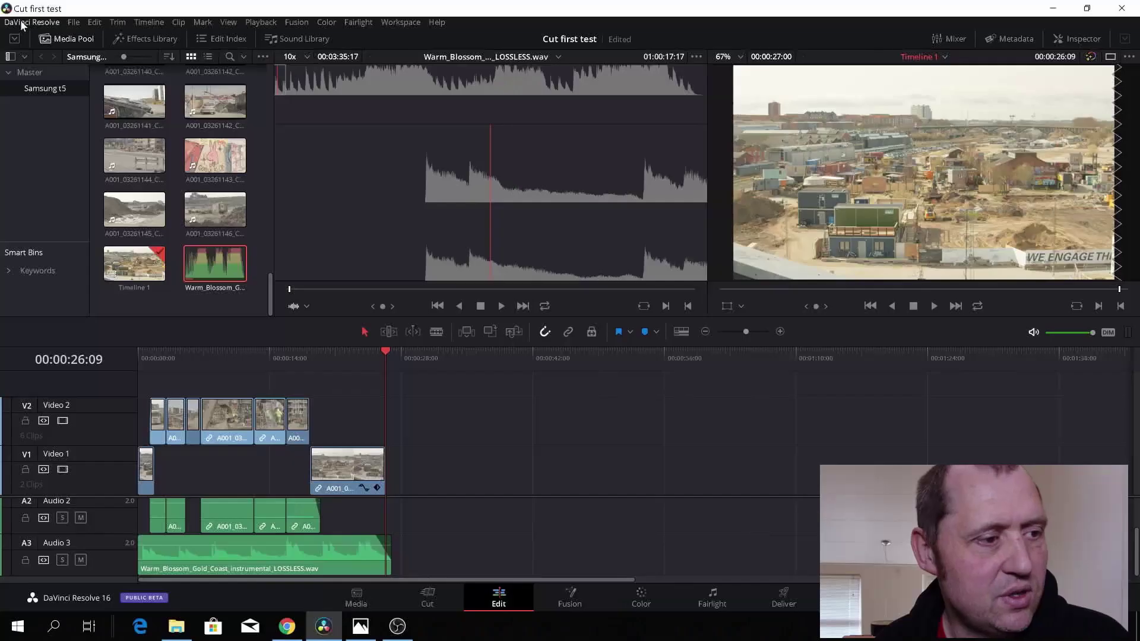
- Open DaVinci Resolve Preferences to Internet Accounts and start the YouTube sign-in
{"action": "left_click", "coordinate": [22, 23]}
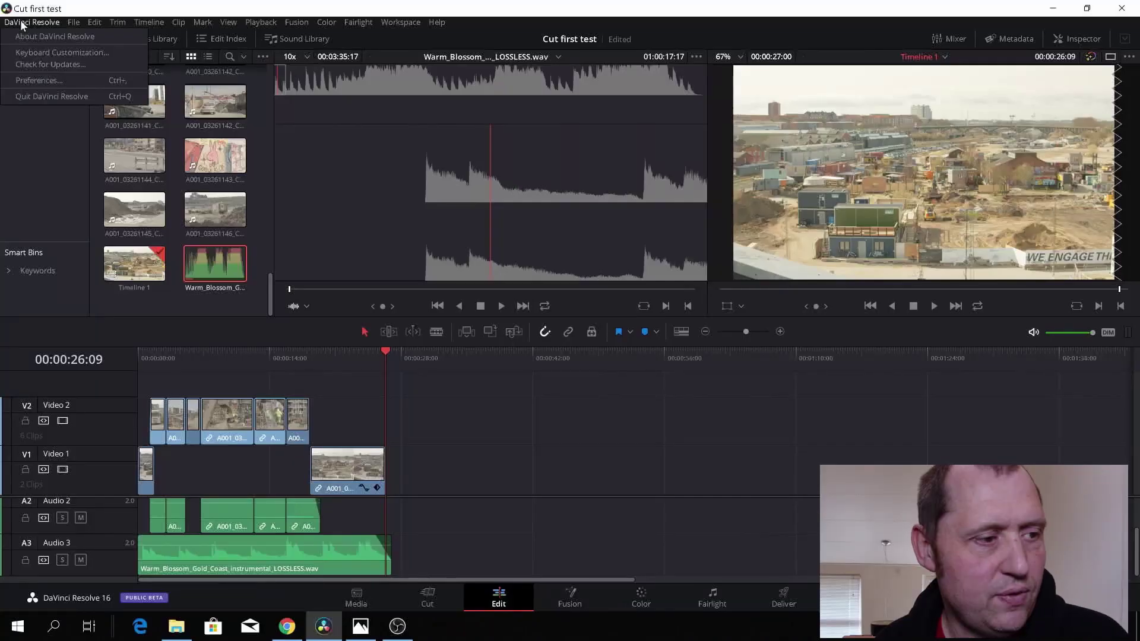
{"action": "left_click", "coordinate": [52, 83]}
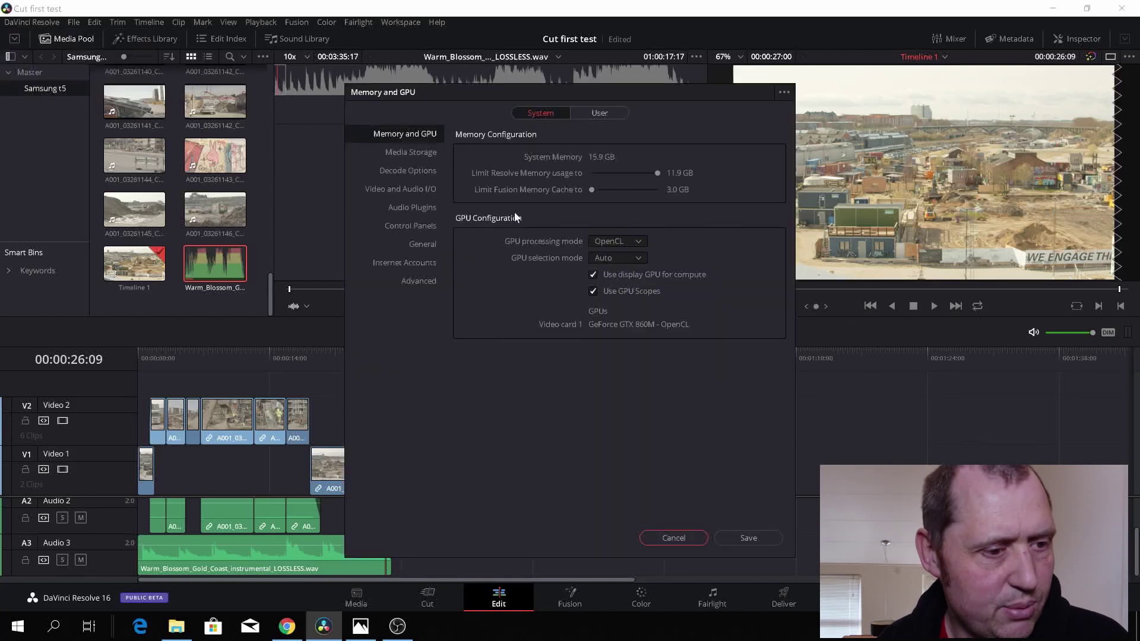
{"action": "left_click", "coordinate": [422, 263]}
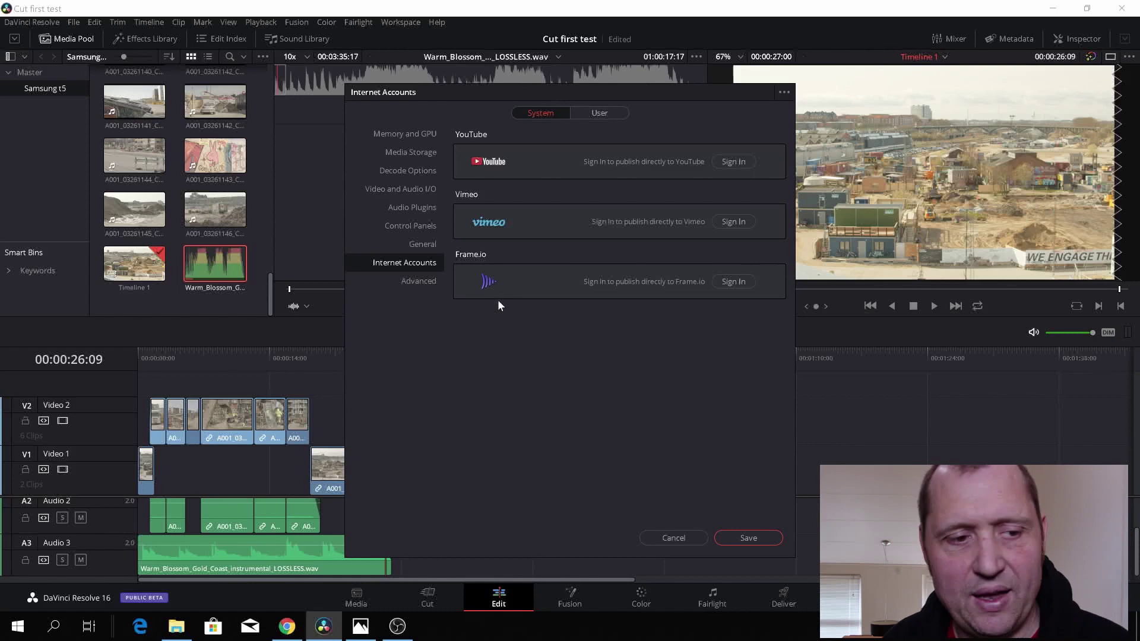
{"action": "left_click", "coordinate": [736, 162]}
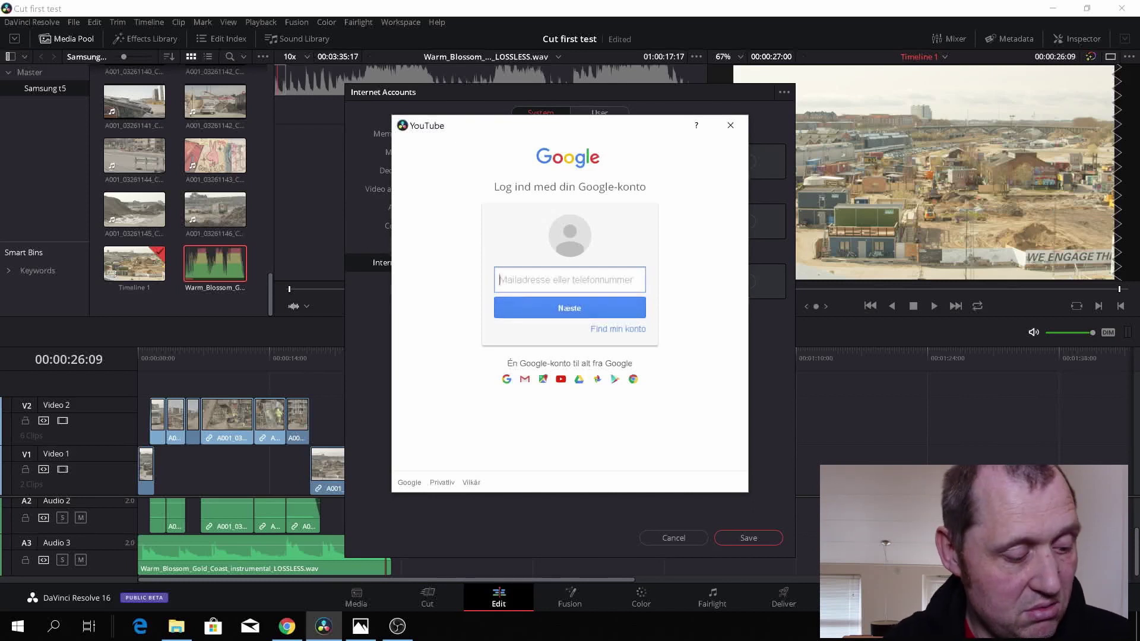
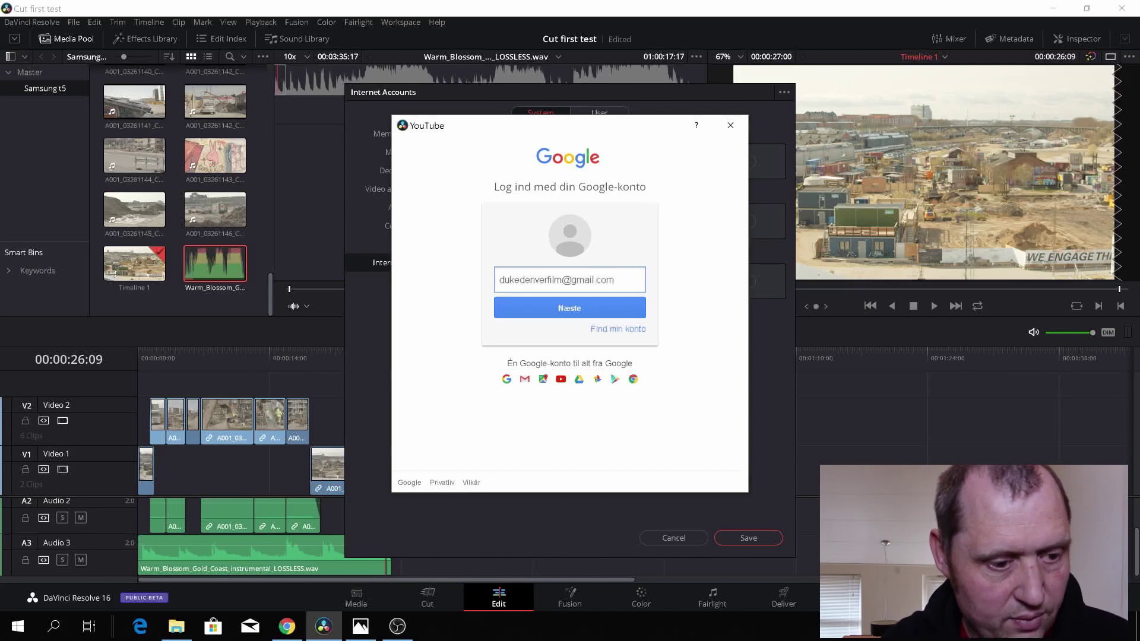
- Sign in with the Google account e-mail and allow Resolve to manage the YouTube account's videos
{"action": "left_click", "coordinate": [552, 306]}
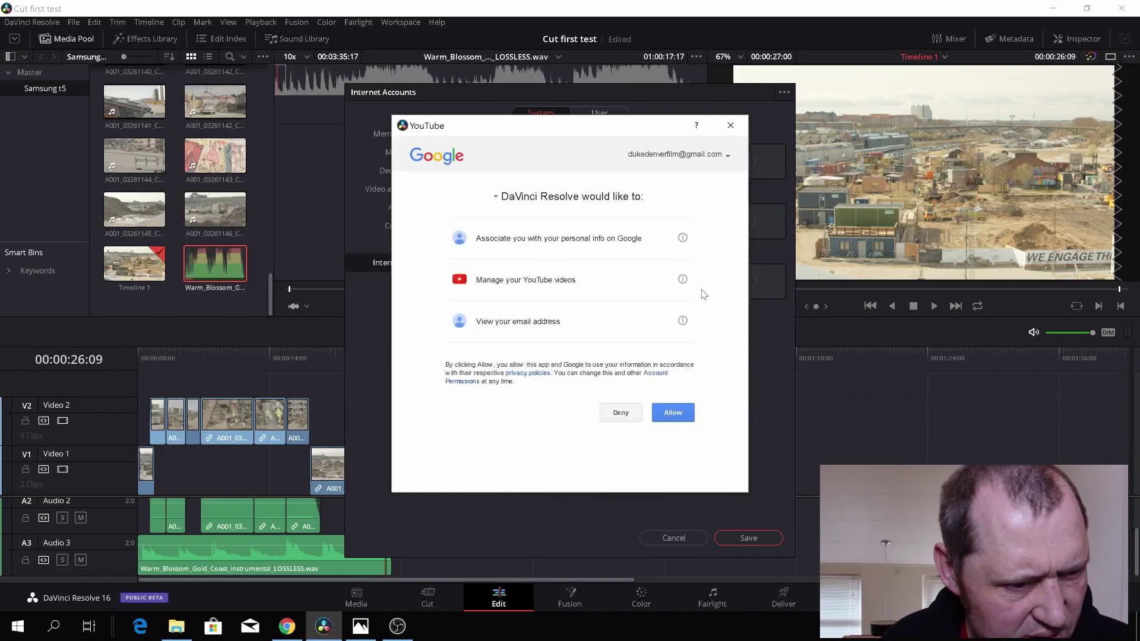
{"action": "left_click", "coordinate": [658, 413]}
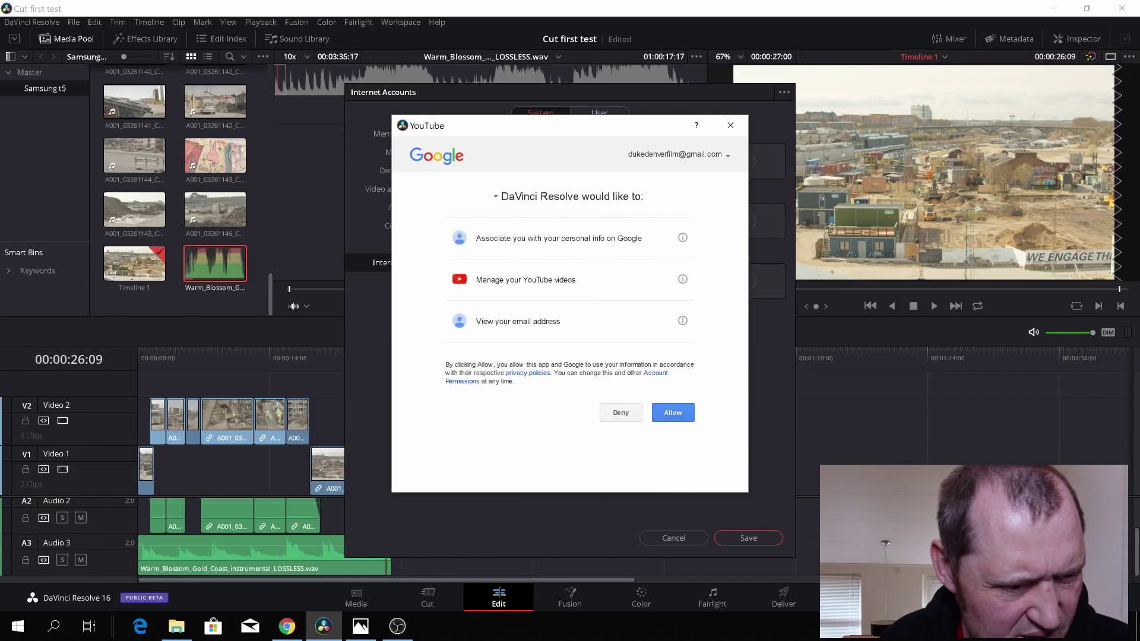
{"action": "left_click", "coordinate": [671, 418]}
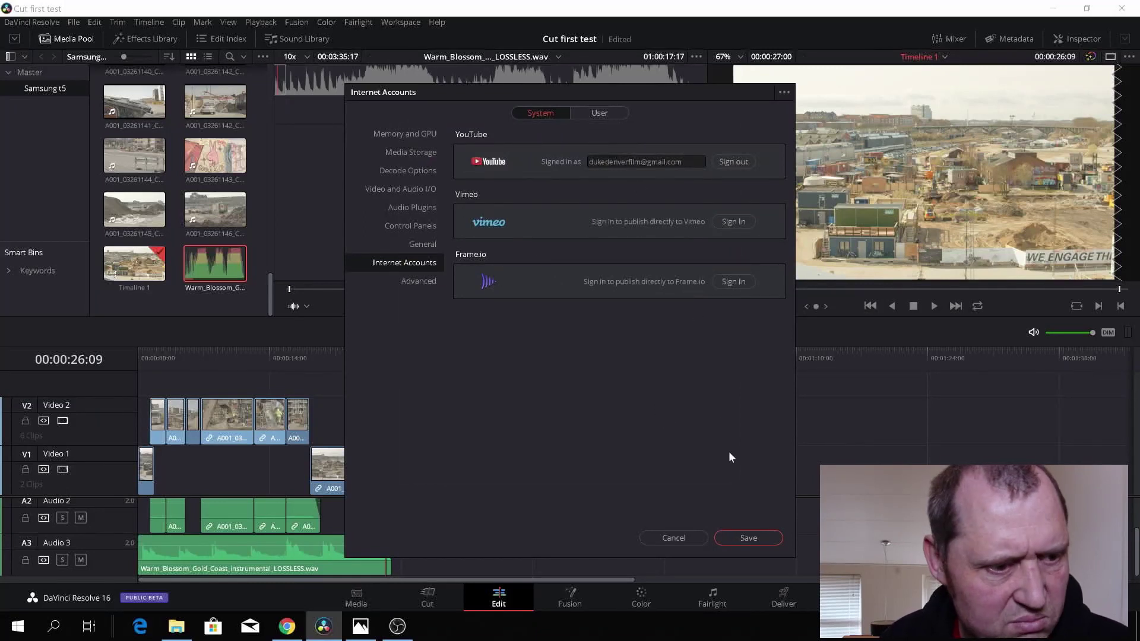
- Save the preferences, switch to the Deliver page, and move the playhead to the timeline end
{"action": "left_click", "coordinate": [768, 538]}
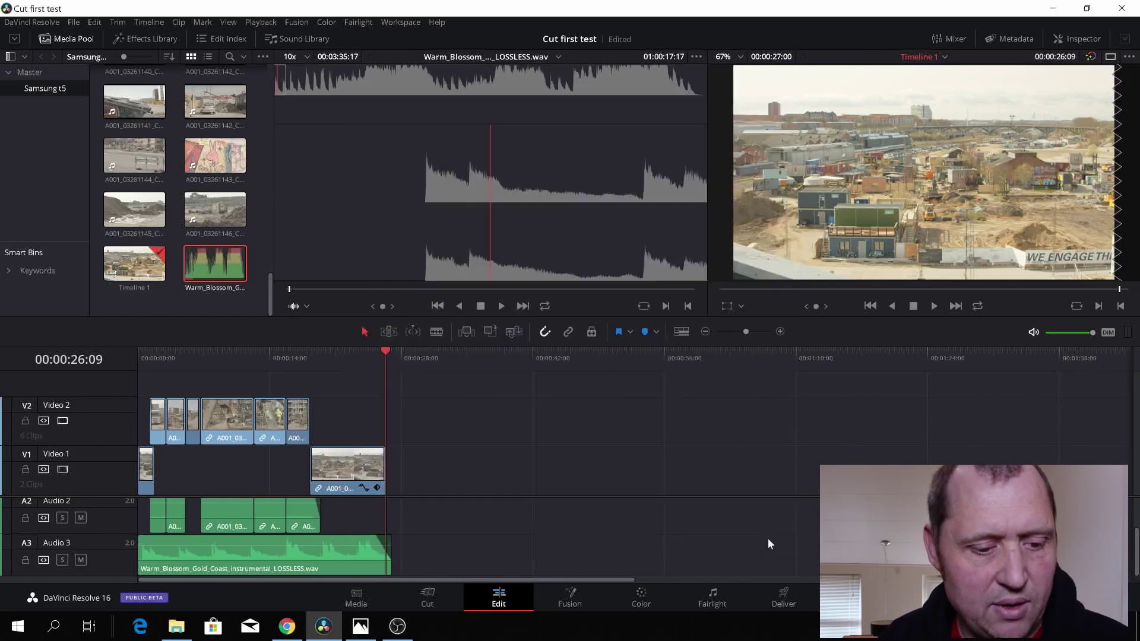
{"action": "left_click", "coordinate": [783, 592]}
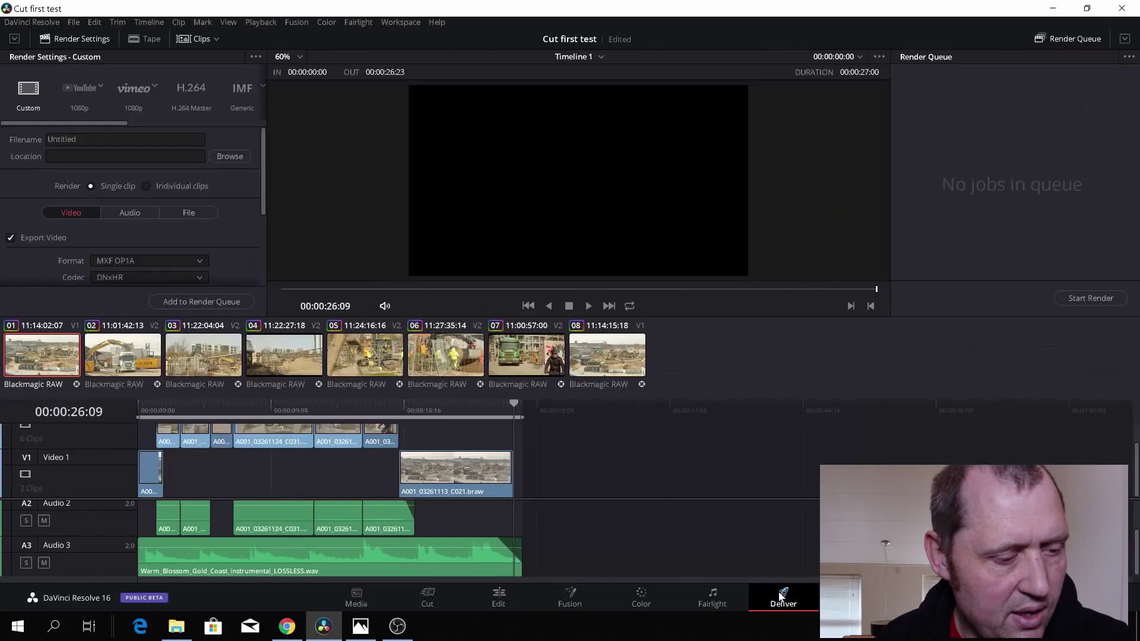
{"action": "left_click_drag", "start_coordinate": [515, 427], "coordinate": [522, 430]}
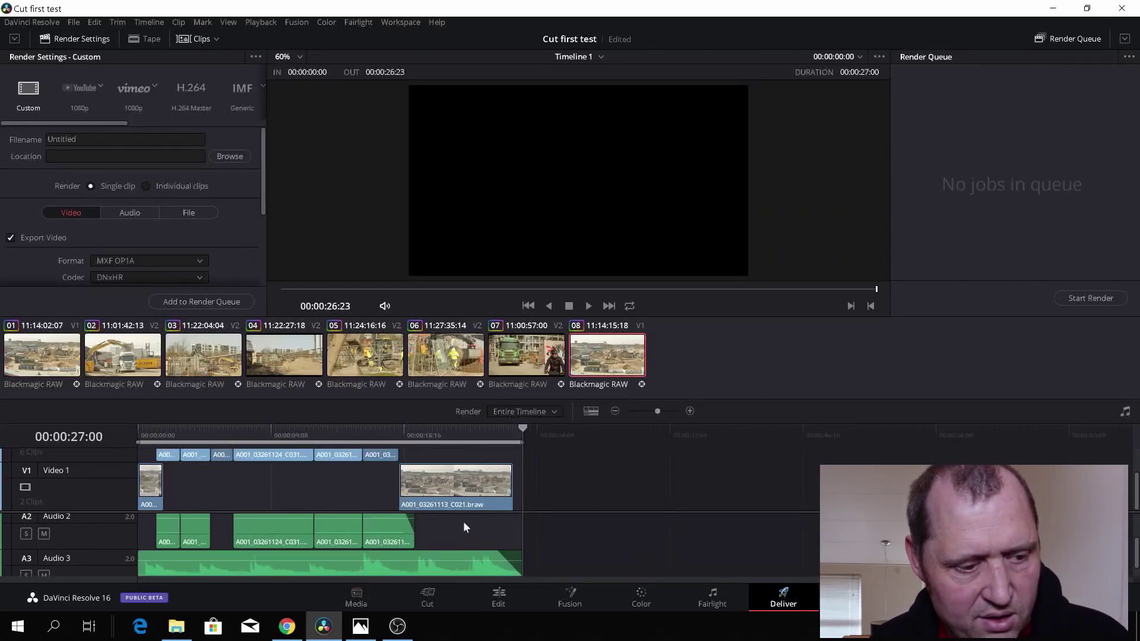
- Name the render 'Yotube test render' and set its destination to the Desktop
{"action": "left_click", "coordinate": [76, 139]}
{"action": "key", "text": "BackSpace"}
{"action": "key", "text": "BackSpace"}
{"action": "key", "text": "BackSpace"}
{"action": "key", "text": "BackSpace"}
{"action": "key", "text": "BackSpace"}
{"action": "key", "text": "BackSpace"}
{"action": "key", "text": "BackSpace"}
{"action": "key", "text": "BackSpace"}
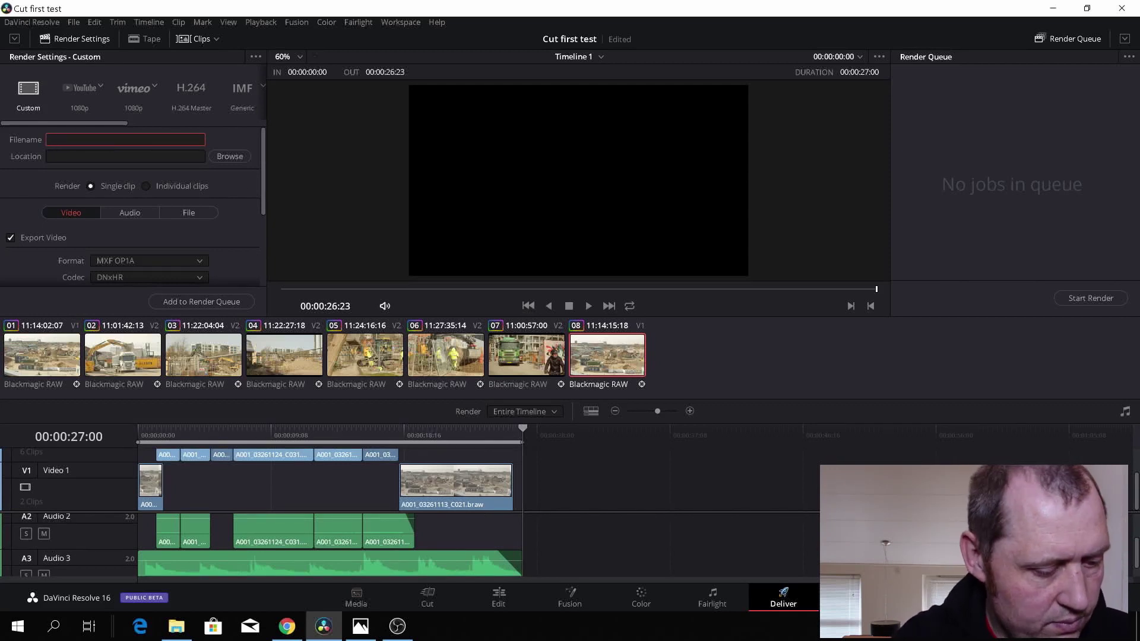
{"action": "type", "text": "Yotu"}
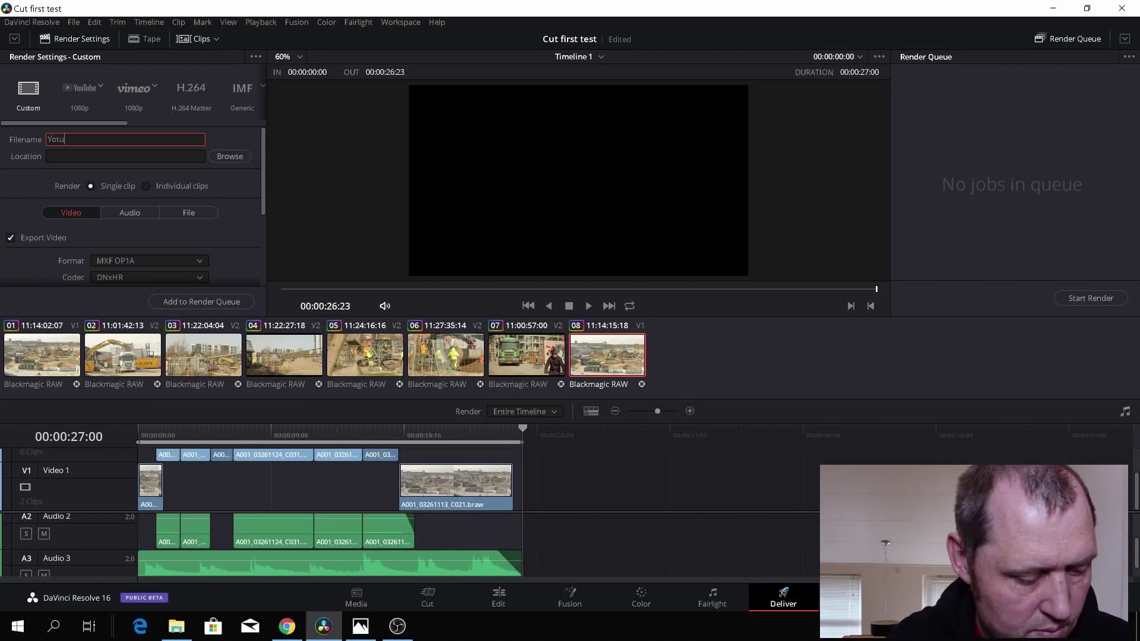
{"action": "type", "text": "be test render"}
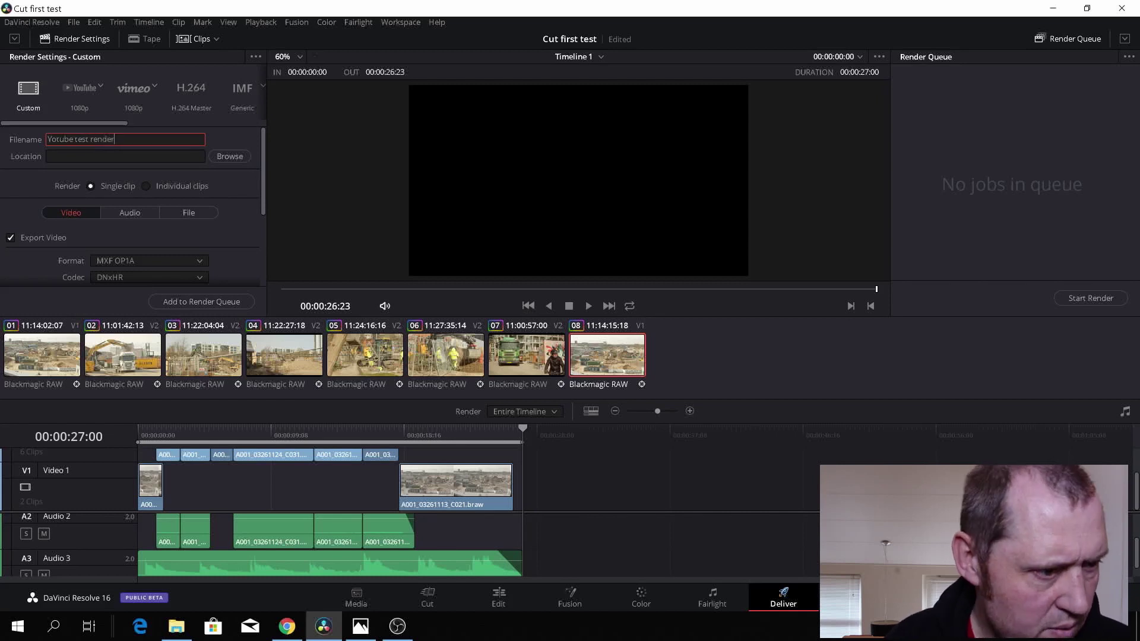
{"action": "left_click", "coordinate": [226, 156]}
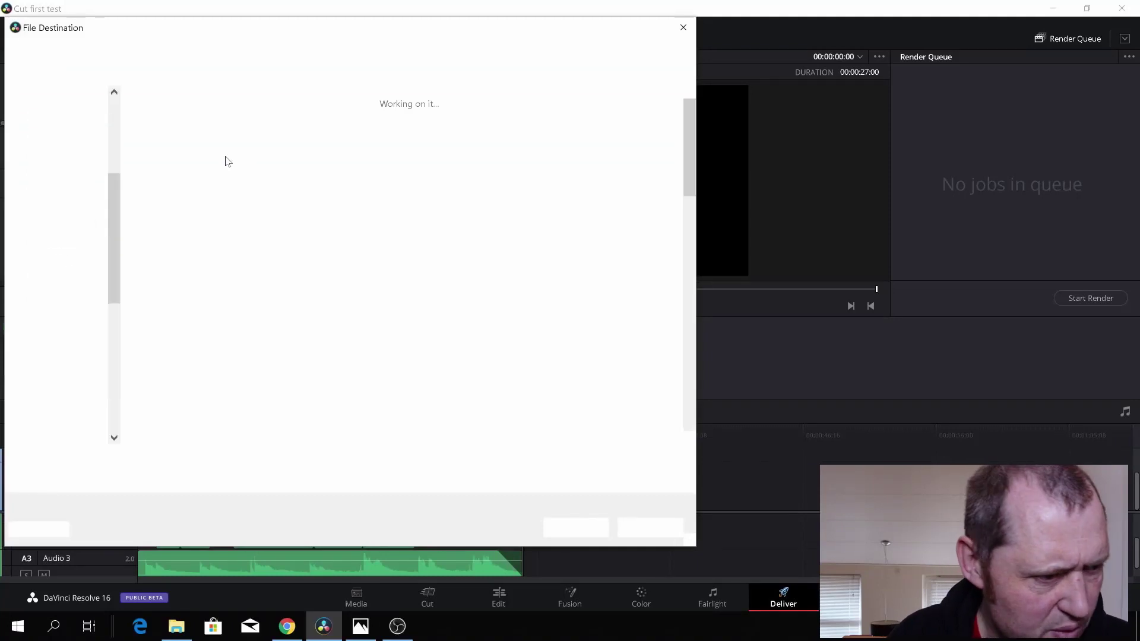
{"action": "scroll", "coordinate": [37, 184], "scroll_direction": "up", "scroll_amount": 1}
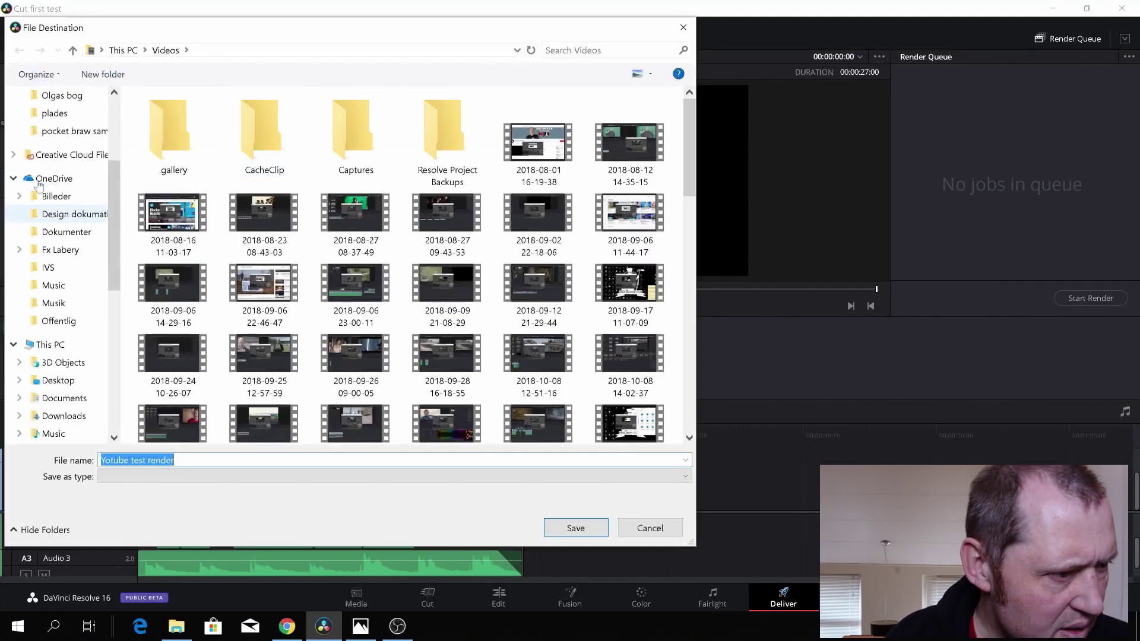
{"action": "scroll", "coordinate": [39, 185], "scroll_direction": "up", "scroll_amount": 4}
{"action": "left_click", "coordinate": [59, 143]}
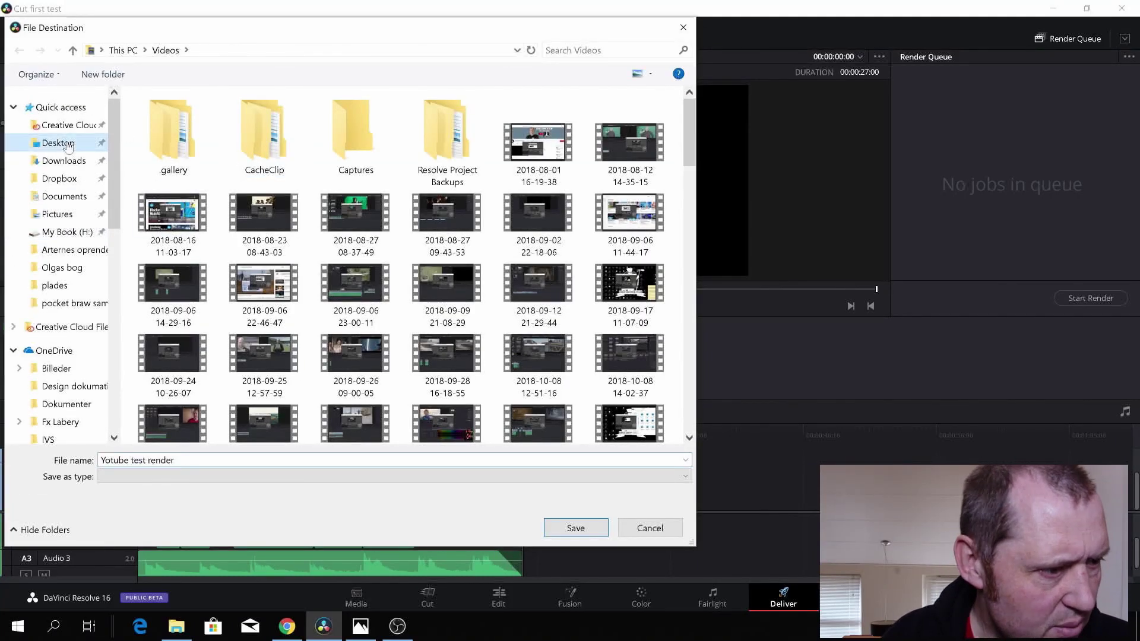
{"action": "left_click", "coordinate": [585, 532]}
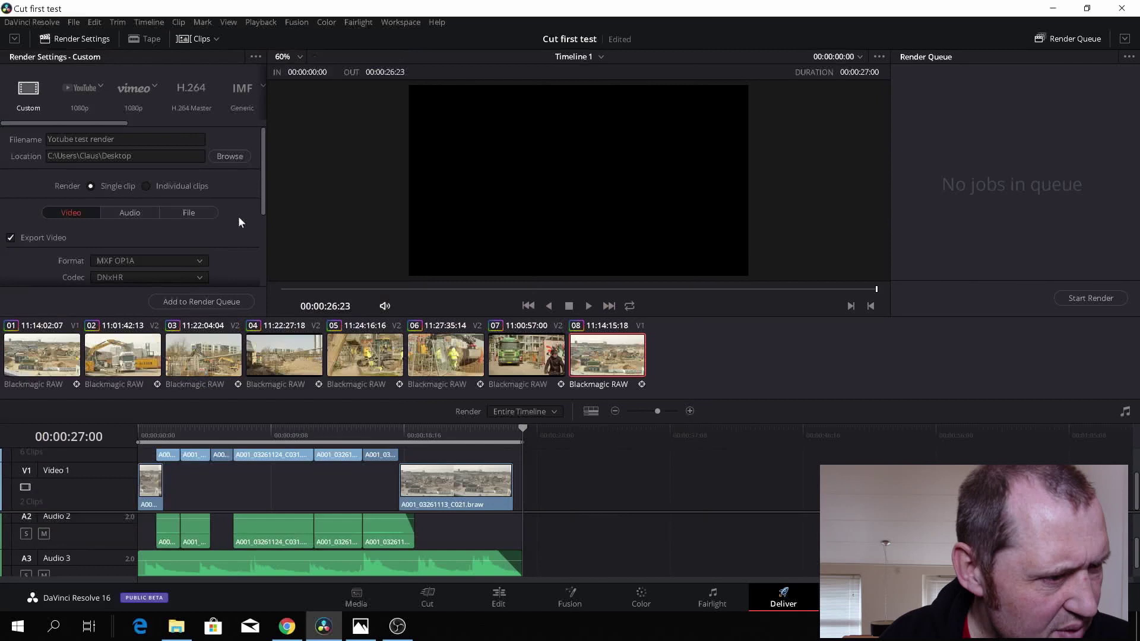
- Apply the YouTube 1080p preset with MP4 format and private YouTube privacy
{"action": "left_click", "coordinate": [82, 92]}
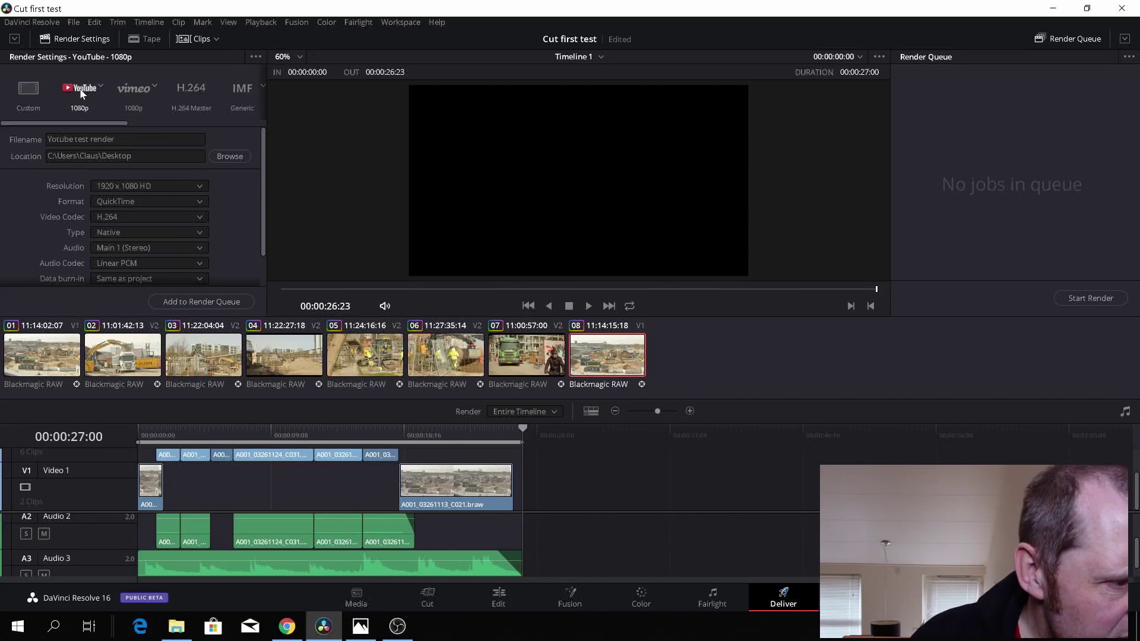
{"action": "scroll", "coordinate": [234, 189], "scroll_direction": "down", "scroll_amount": 2}
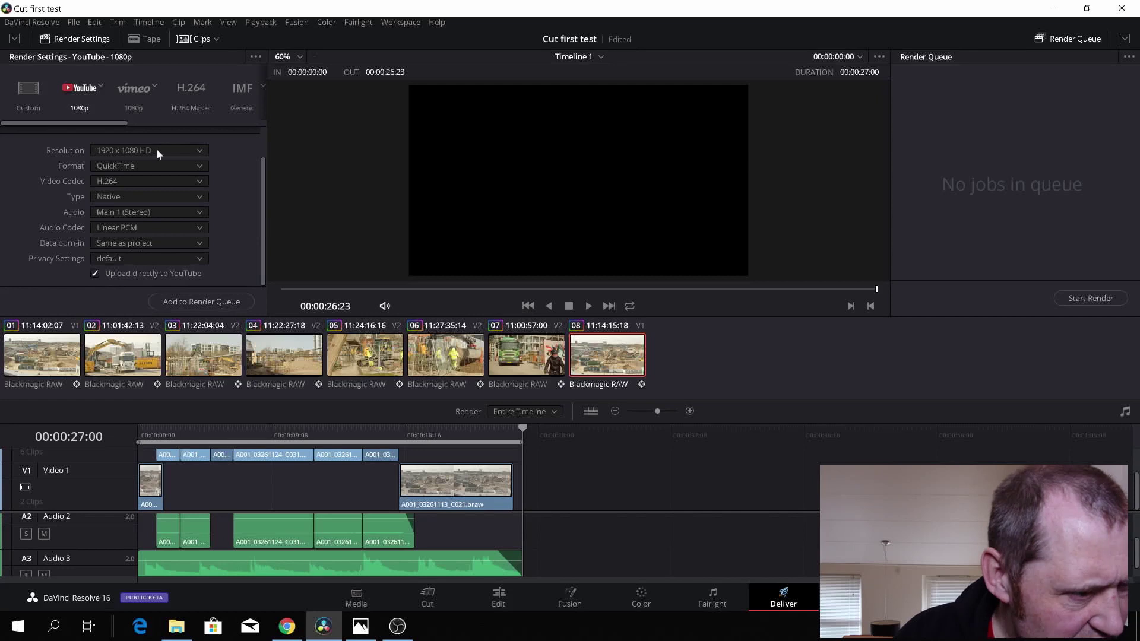
{"action": "left_click", "coordinate": [201, 167]}
{"action": "left_click", "coordinate": [194, 177]}
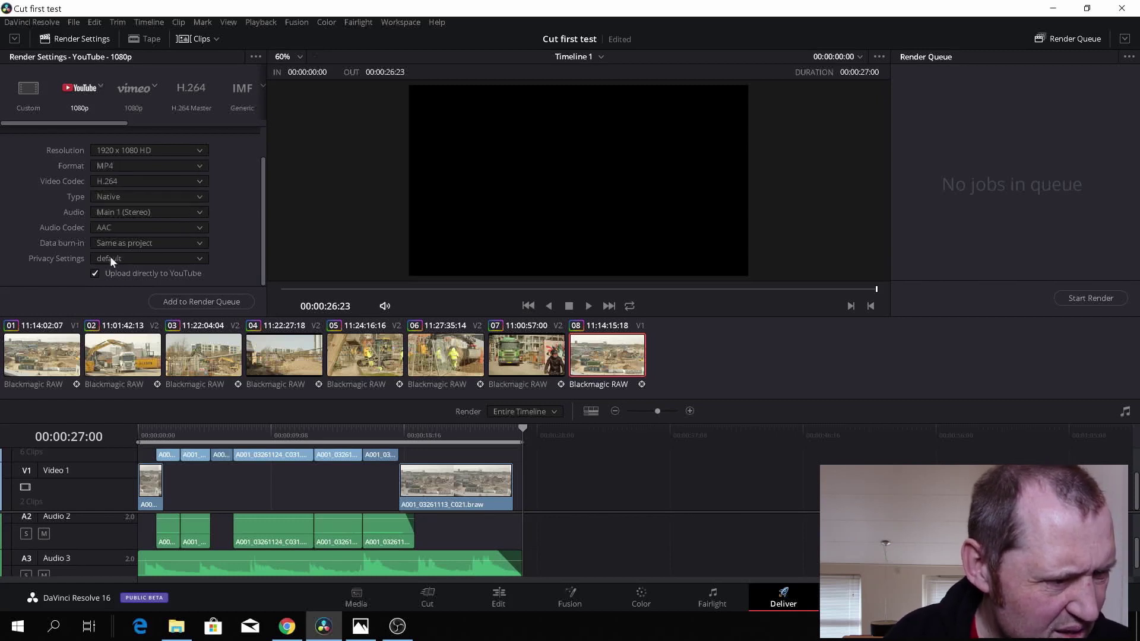
{"action": "left_click", "coordinate": [199, 258]}
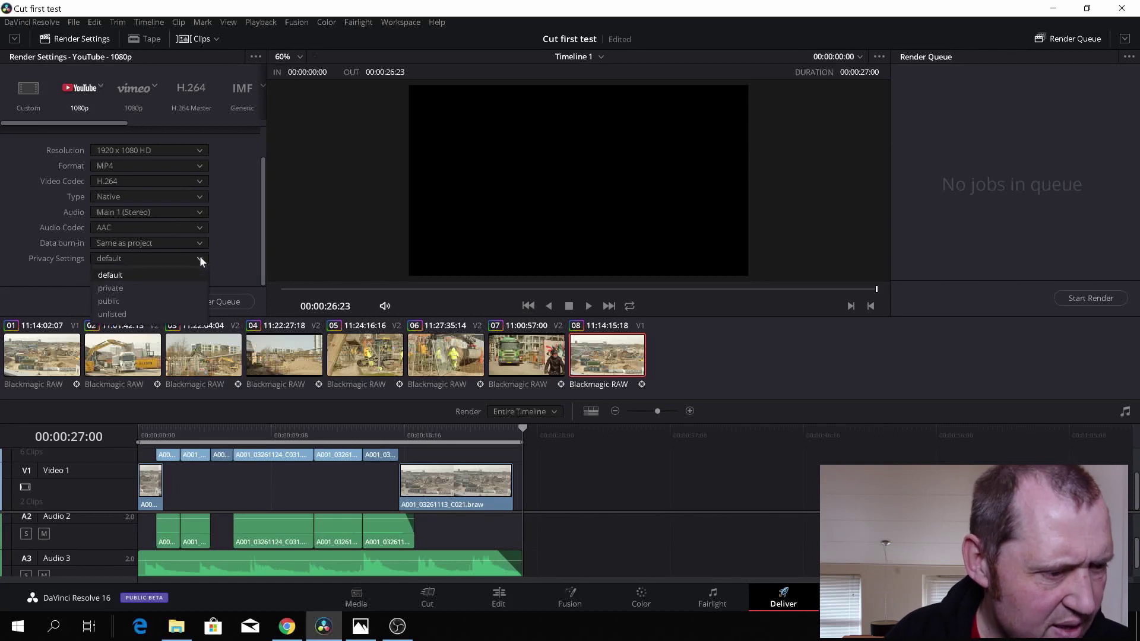
{"action": "left_click", "coordinate": [169, 286]}
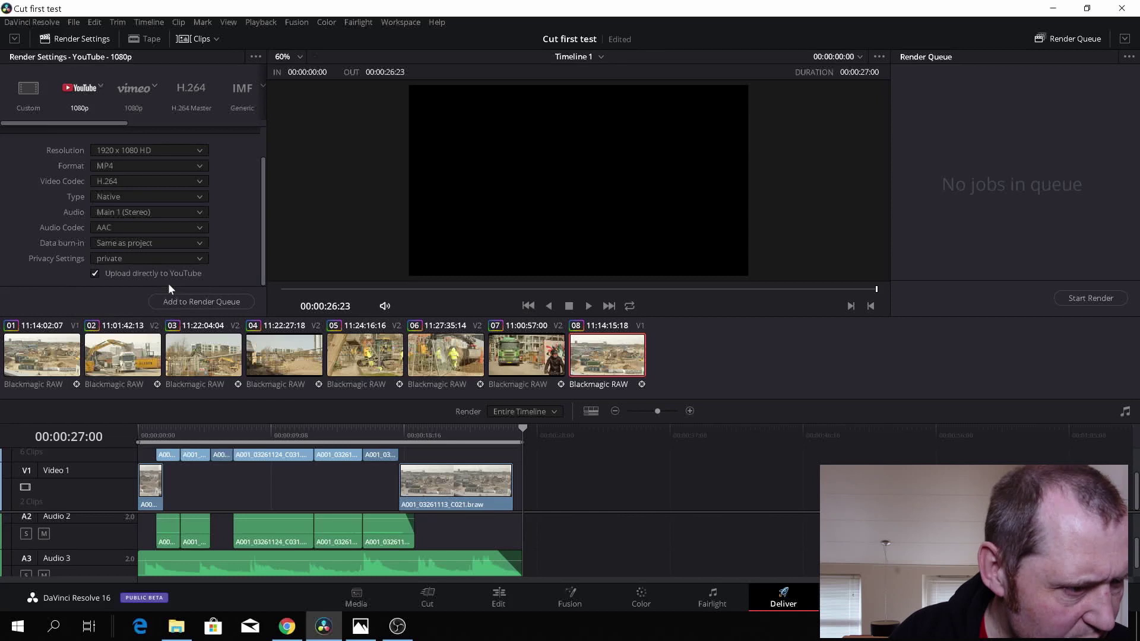
{"action": "scroll", "coordinate": [223, 237], "scroll_direction": "up", "scroll_amount": 2}
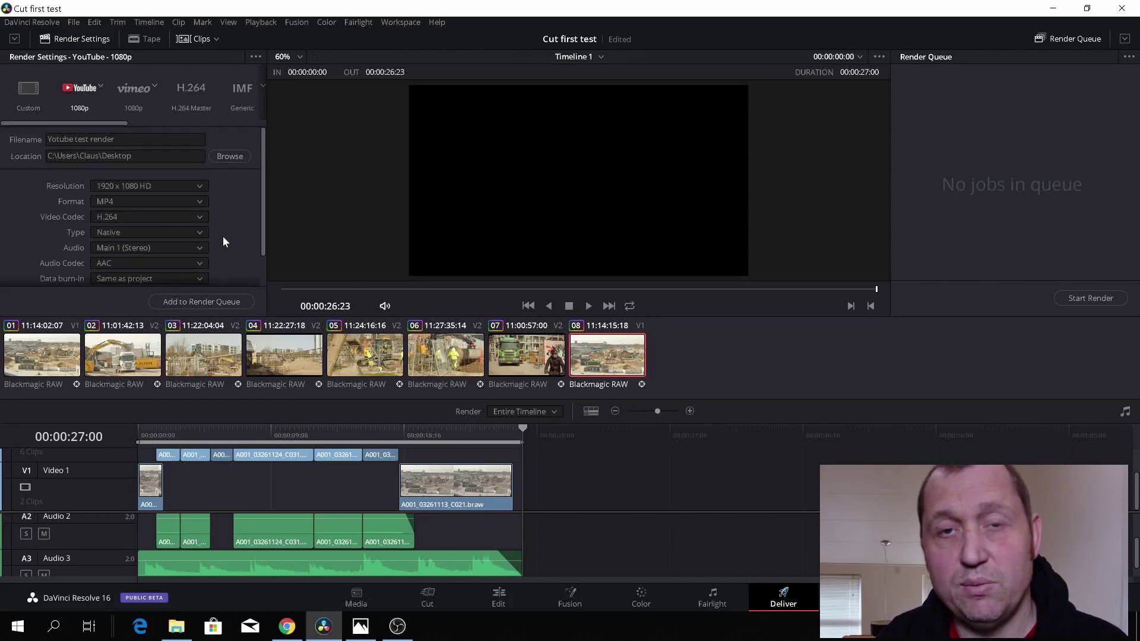
{"action": "scroll", "coordinate": [229, 238], "scroll_direction": "down", "scroll_amount": 2}
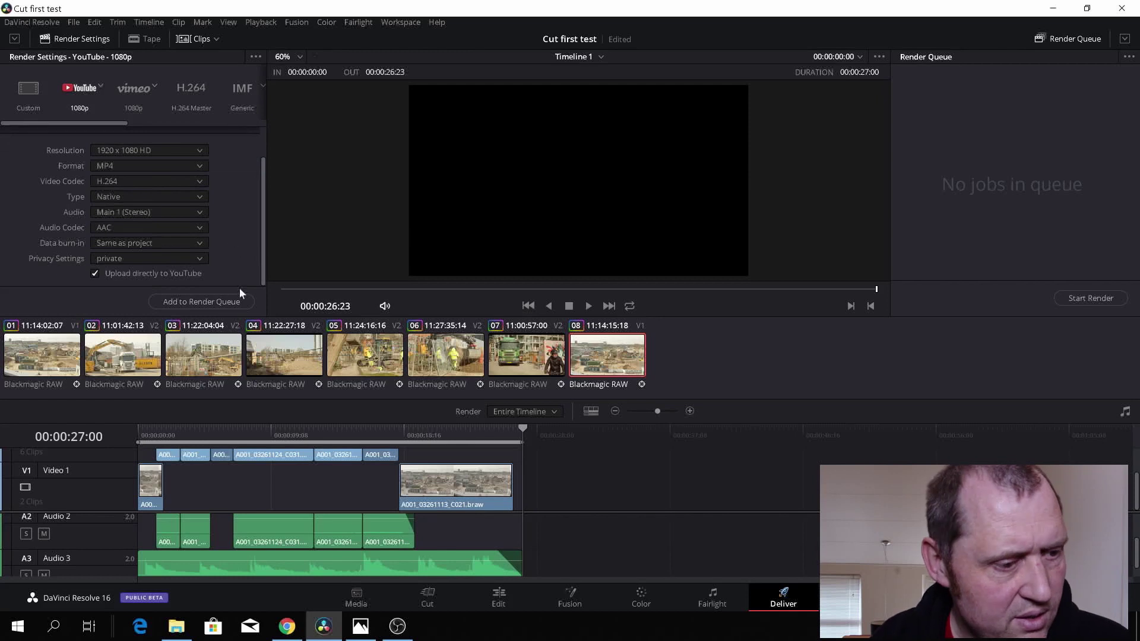
- Add the timeline to the Render Queue and start the render and YouTube upload
{"action": "left_click", "coordinate": [212, 302]}
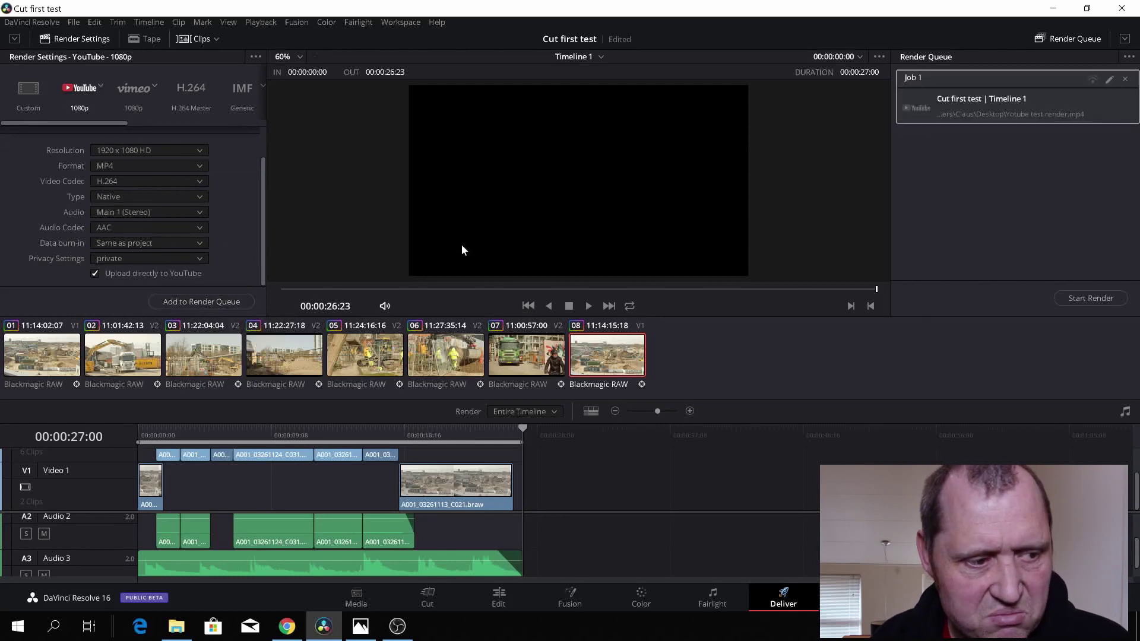
{"action": "left_click", "coordinate": [1078, 298]}
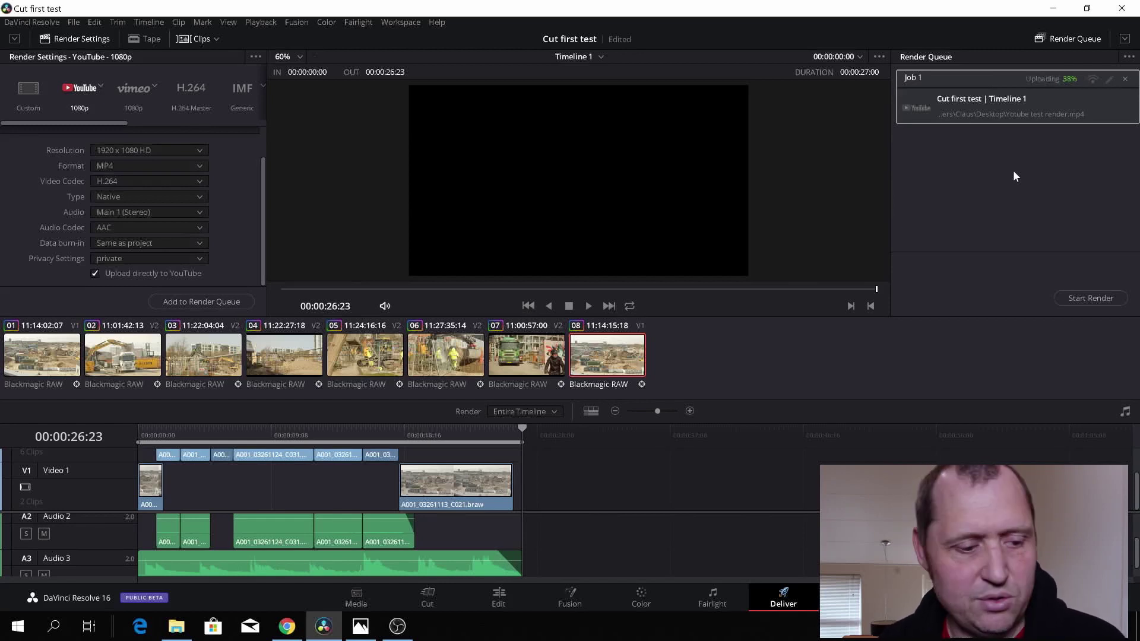
{"action": "mouse_move", "coordinate": [287, 630]}
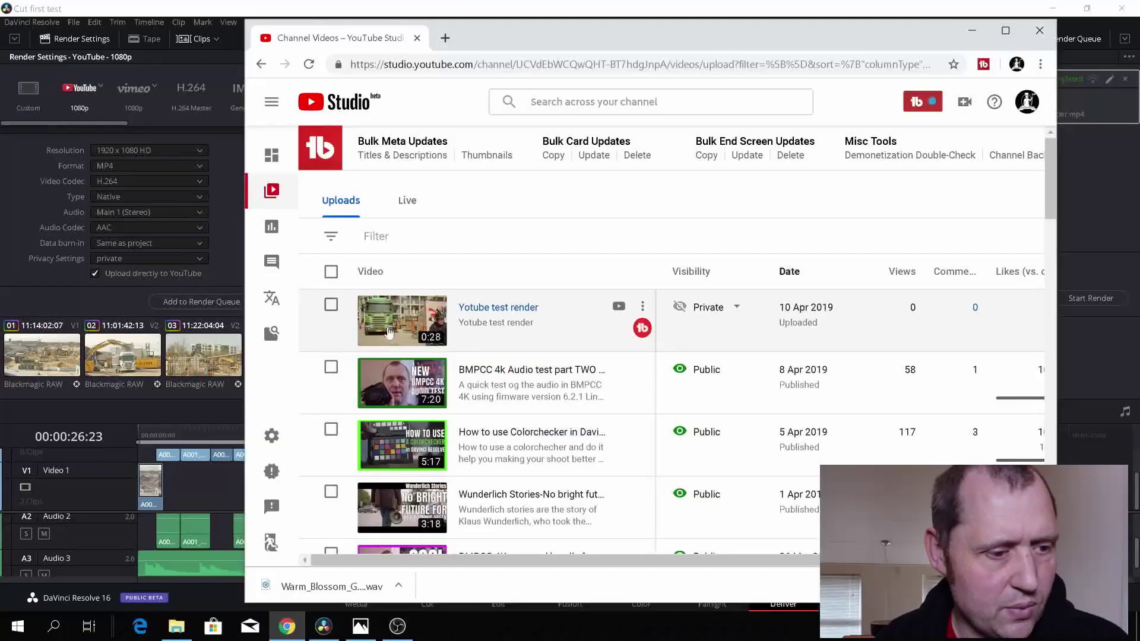
- Open the 'Yotube test render' details in YouTube Studio and play the video full screen
{"action": "left_click", "coordinate": [412, 316]}
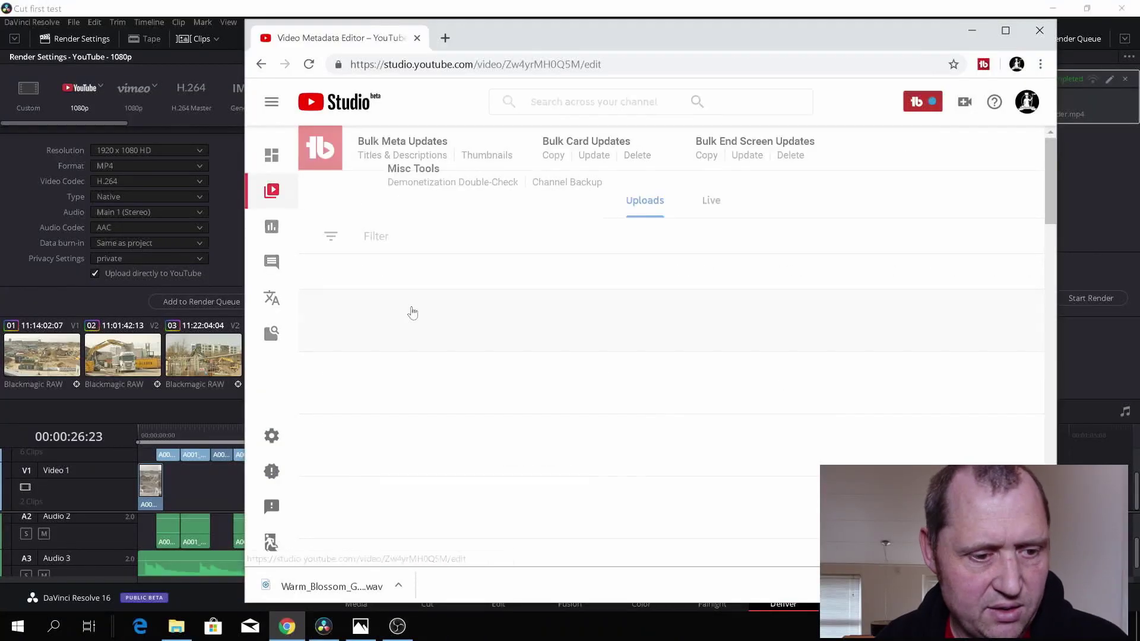
{"action": "left_click", "coordinate": [1006, 30]}
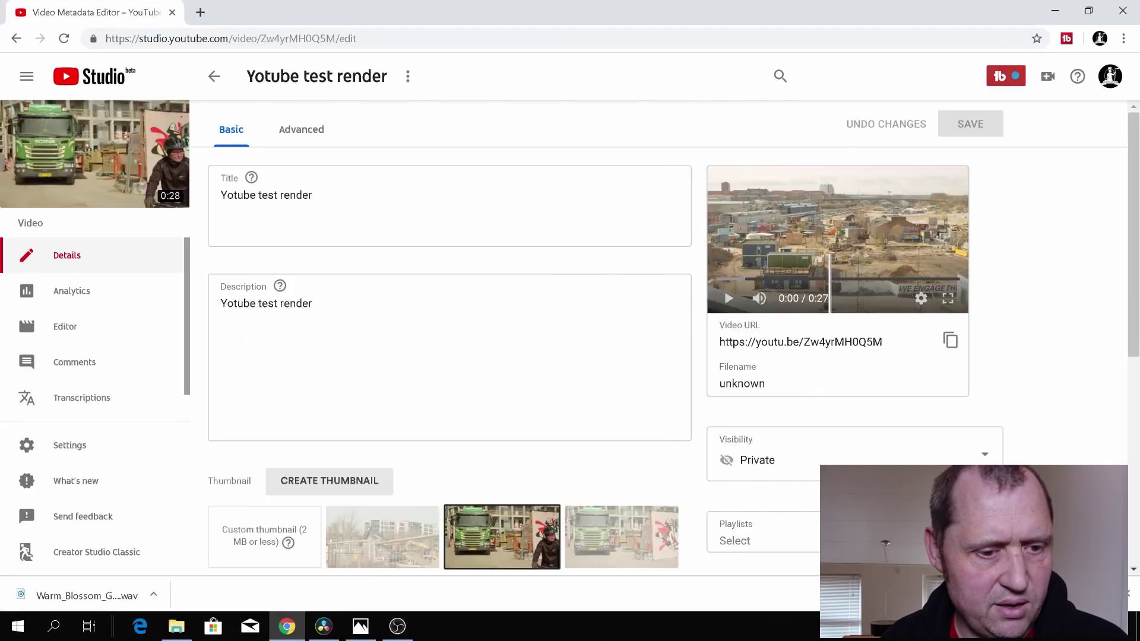
{"action": "left_click", "coordinate": [732, 298]}
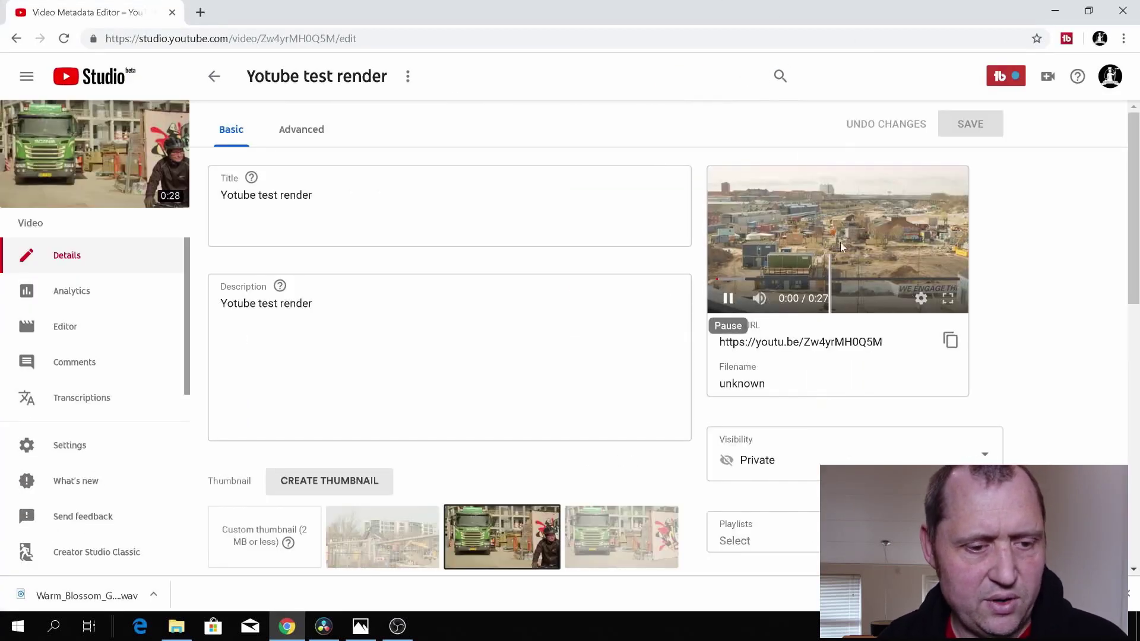
{"action": "left_click", "coordinate": [948, 300]}
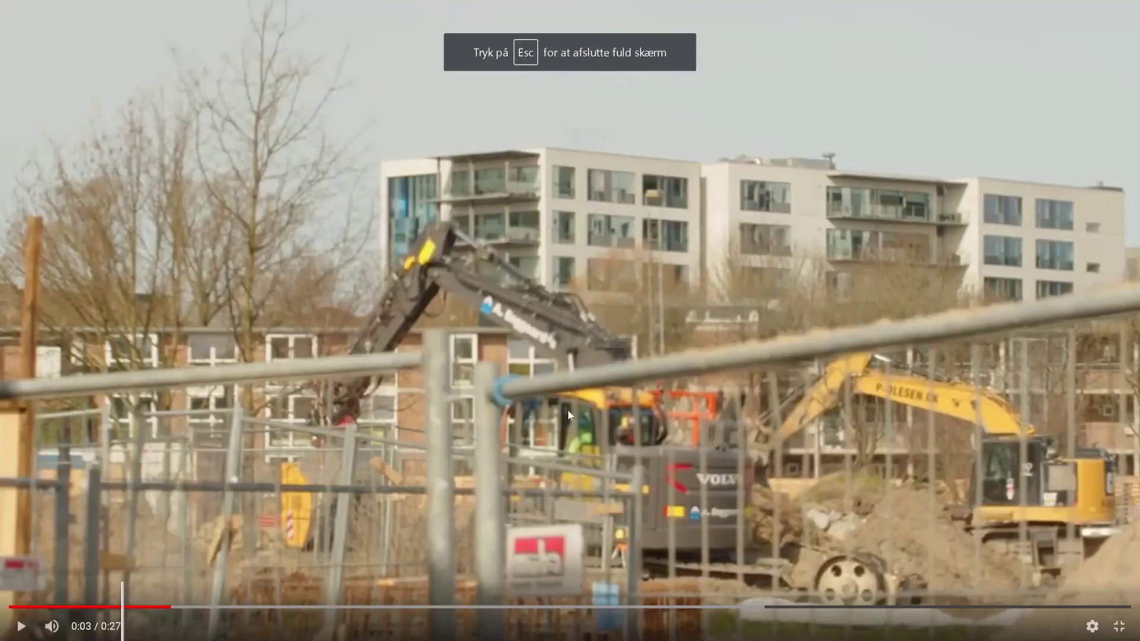
{"action": "left_click", "coordinate": [131, 551]}
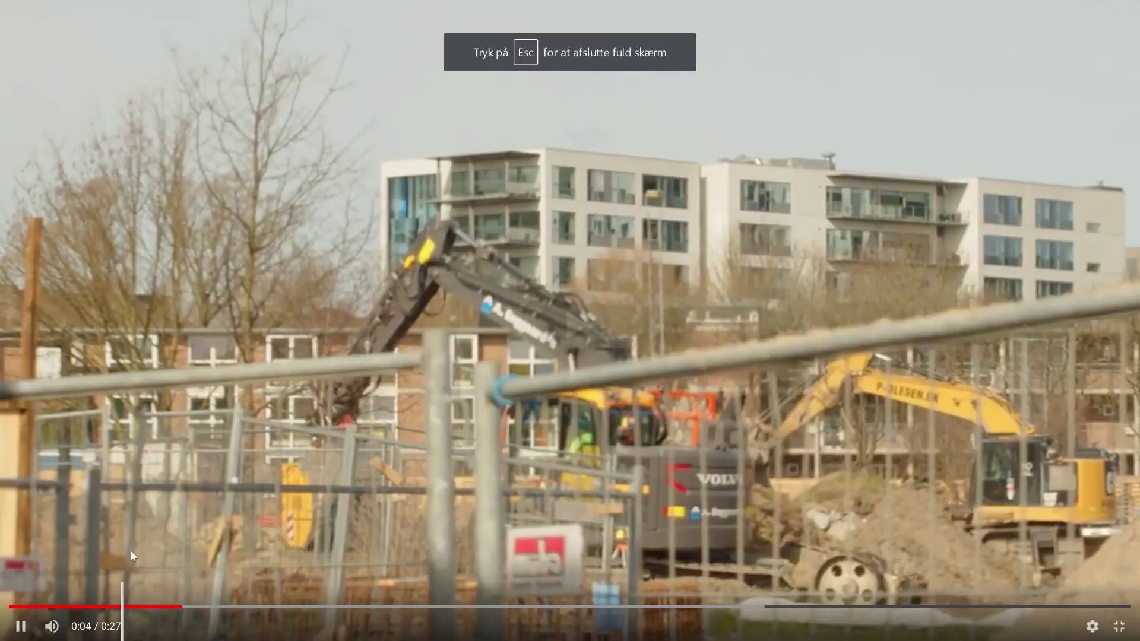